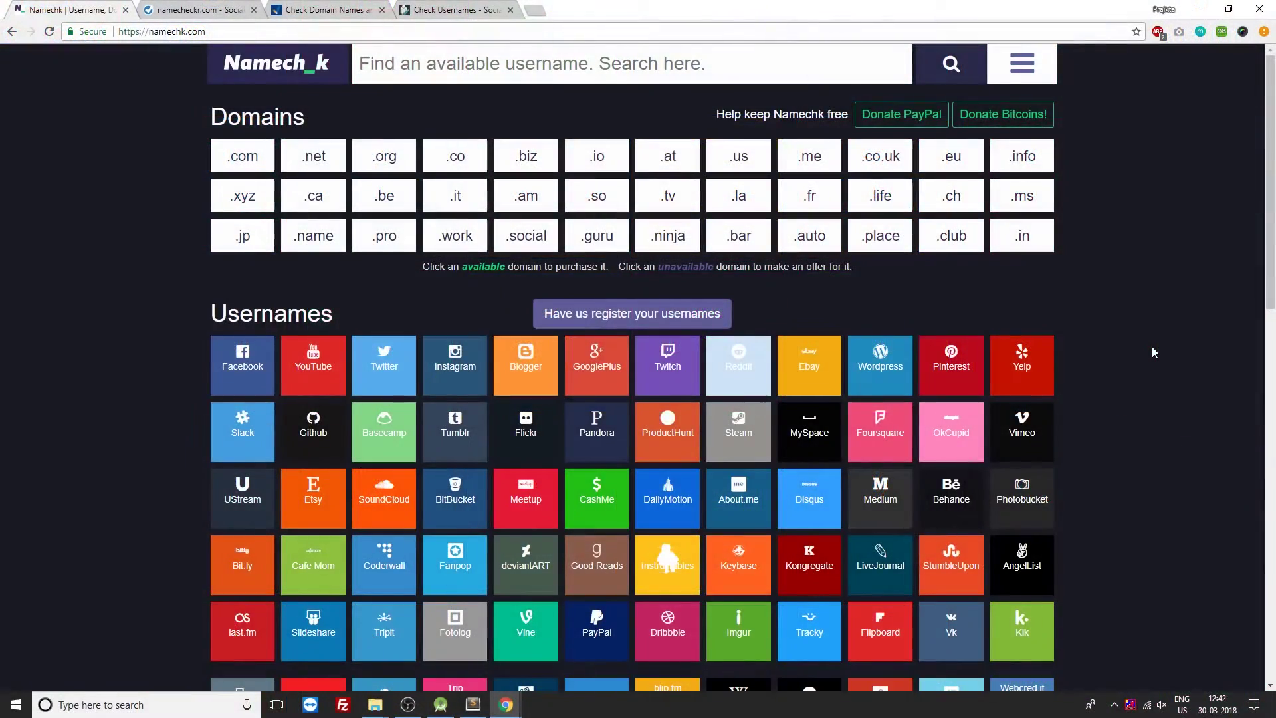
# Run a Namechk availability check for the username MrSachin.
pyautogui.click(473, 78)
pyautogui.write('MrSachin')
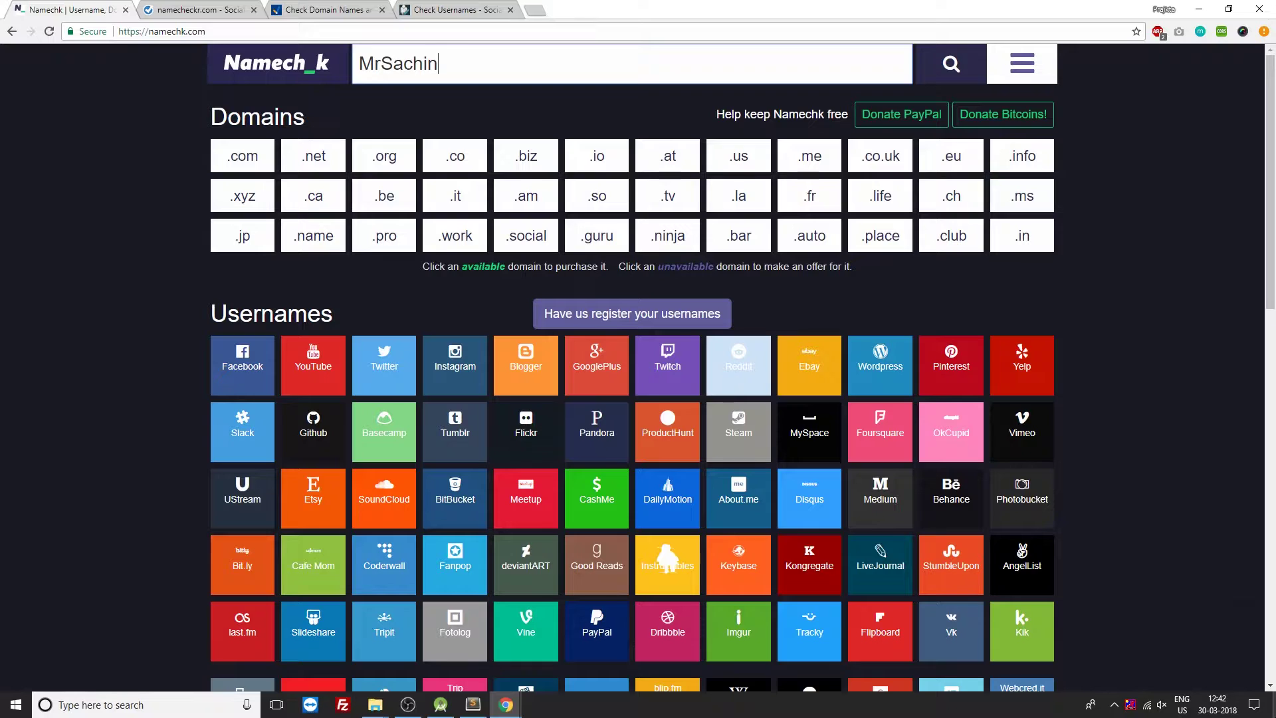
pyautogui.press('Return')
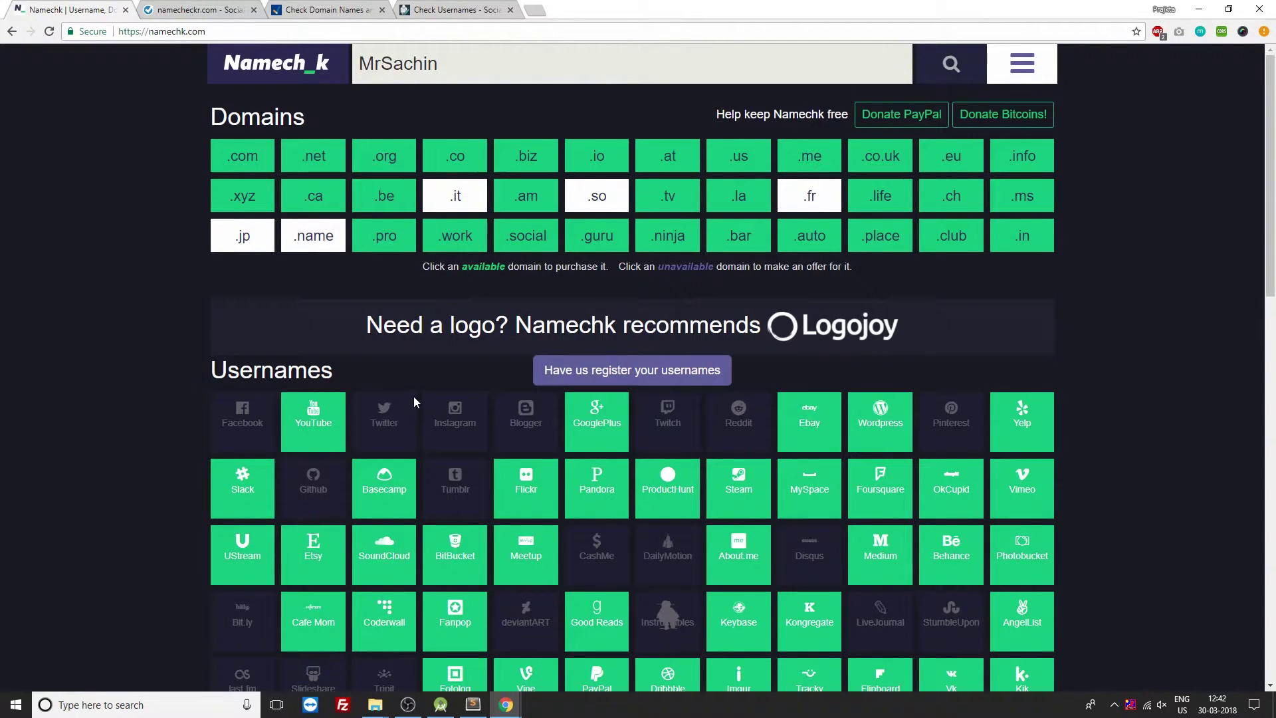
pyautogui.scroll(-3, 535, 303)
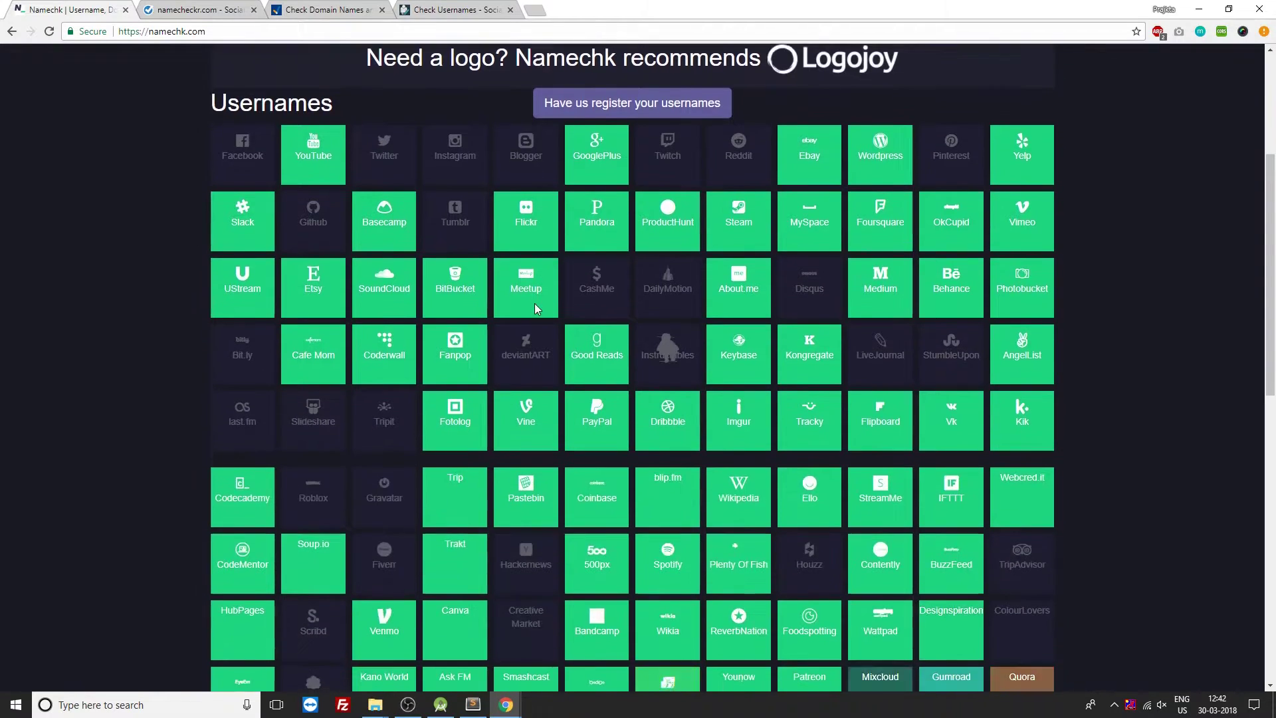
pyautogui.scroll(-4, 535, 303)
pyautogui.scroll(4, 528, 320)
pyautogui.scroll(3, 512, 392)
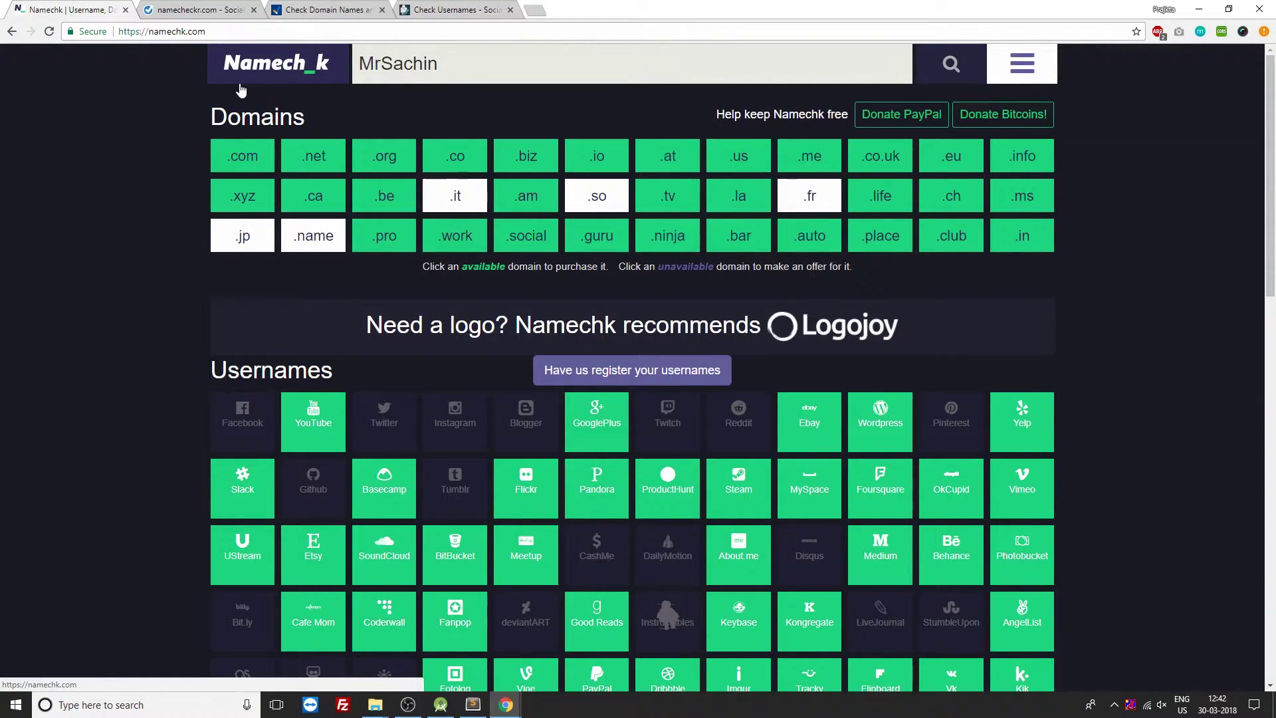
# View the namecheckr, Namecheck and CheckUsernames alternative checker sites in turn.
pyautogui.click(185, 9)
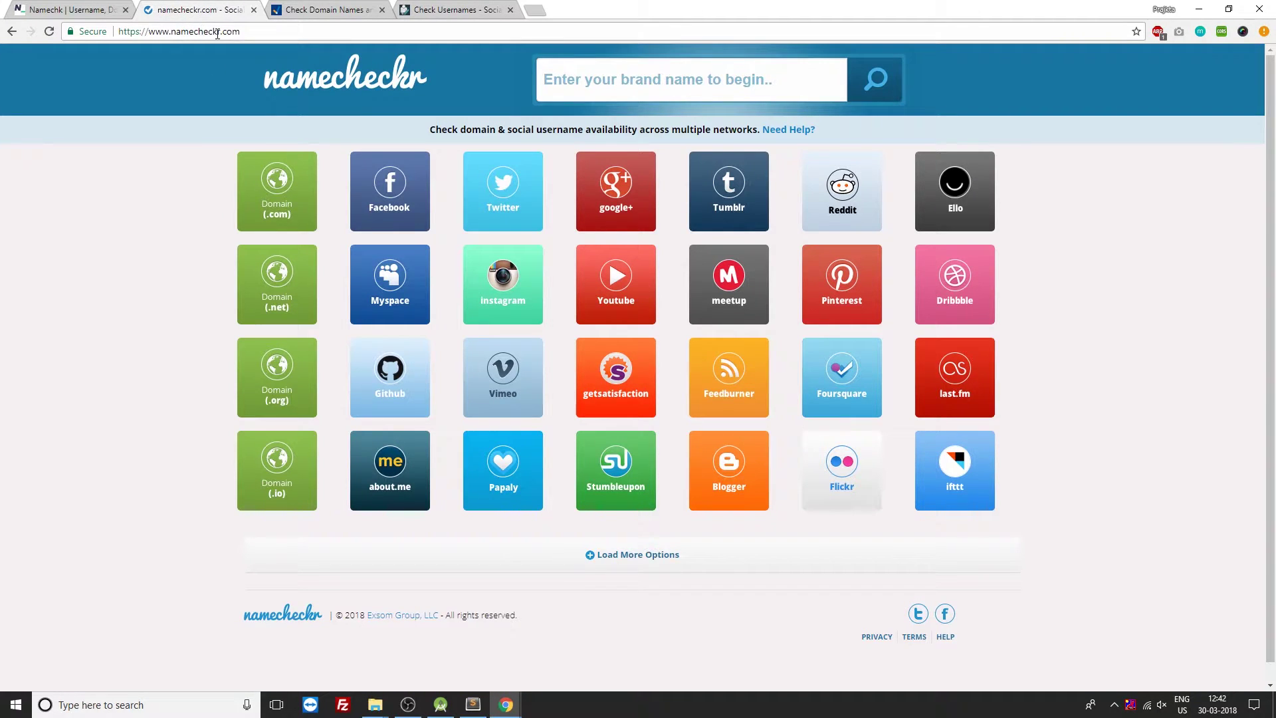
pyautogui.click(338, 8)
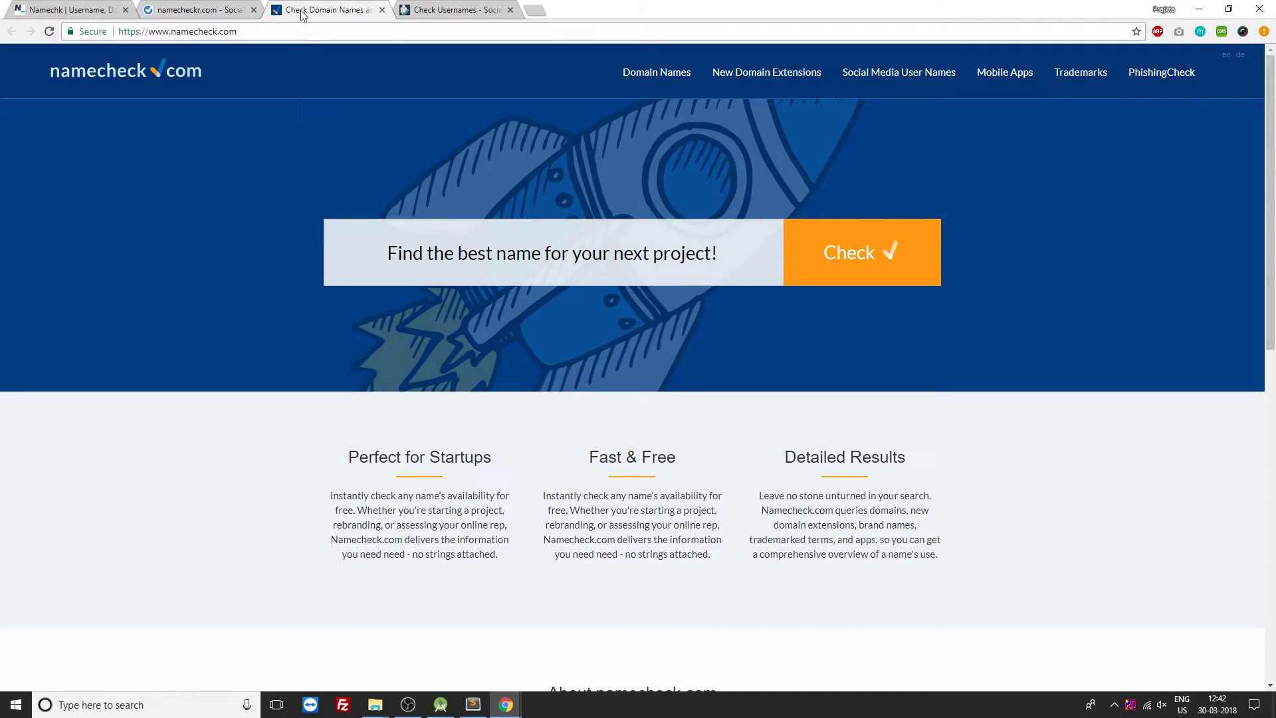
pyautogui.click(430, 9)
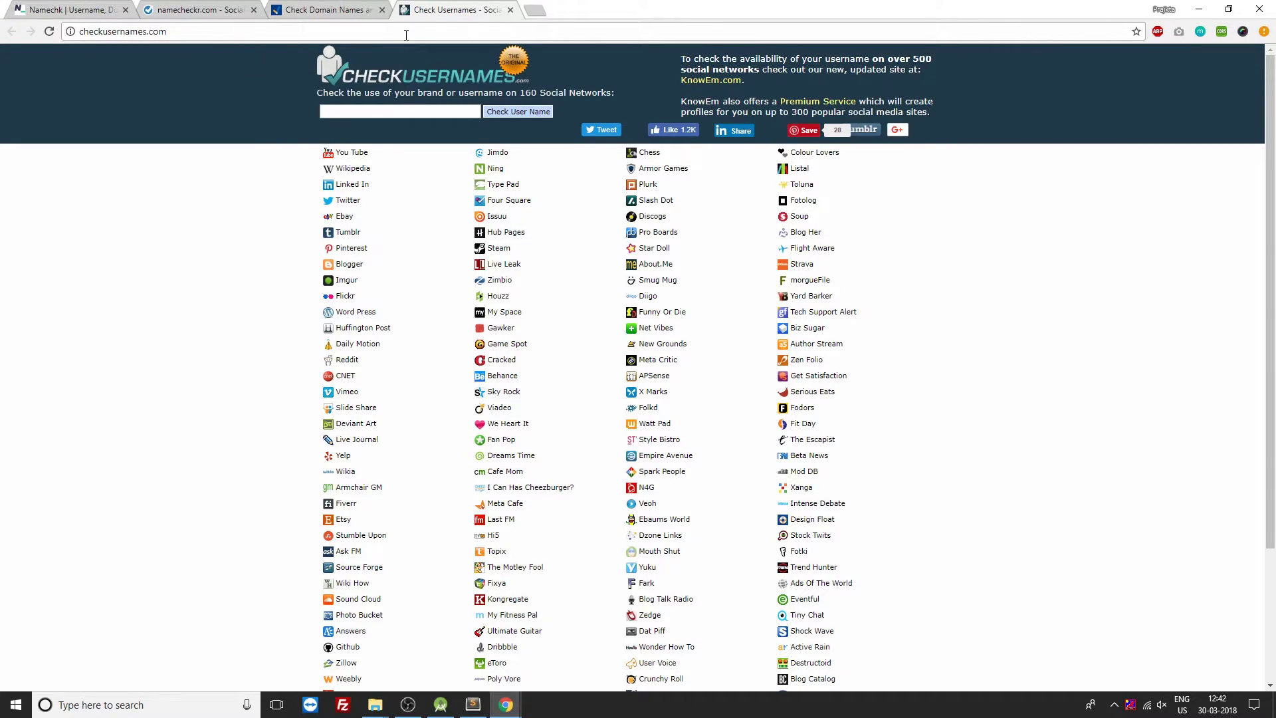
# Return to the Namechk tab with the MrSachin domain and username results.
pyautogui.click(62, 8)
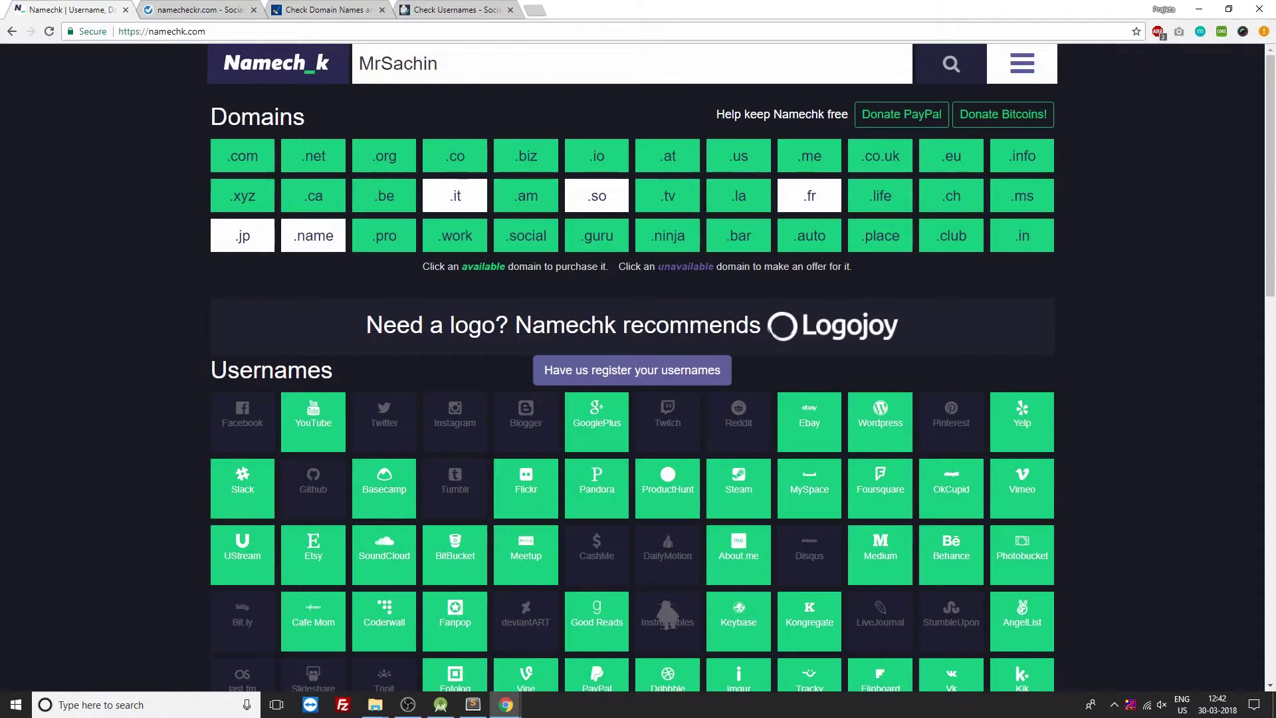